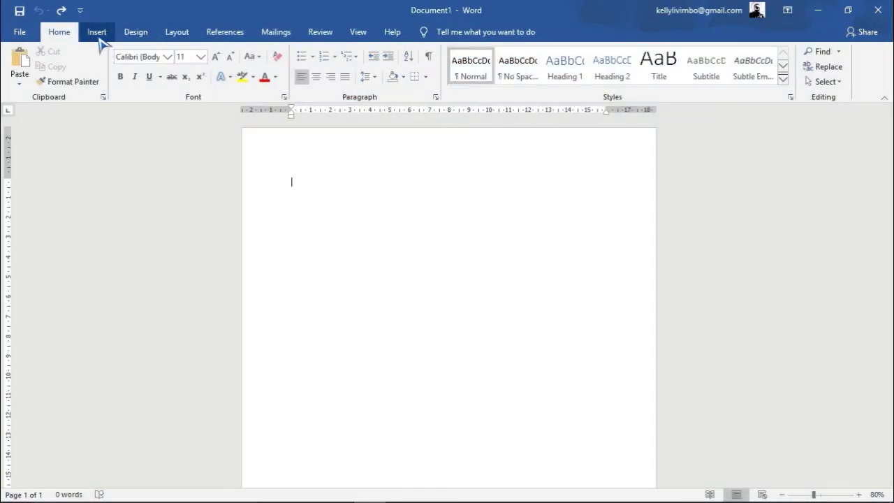
Insert an empty 5-column by 4-row table at the top of the page
{"action": "left_click", "coordinate": [97, 33]}
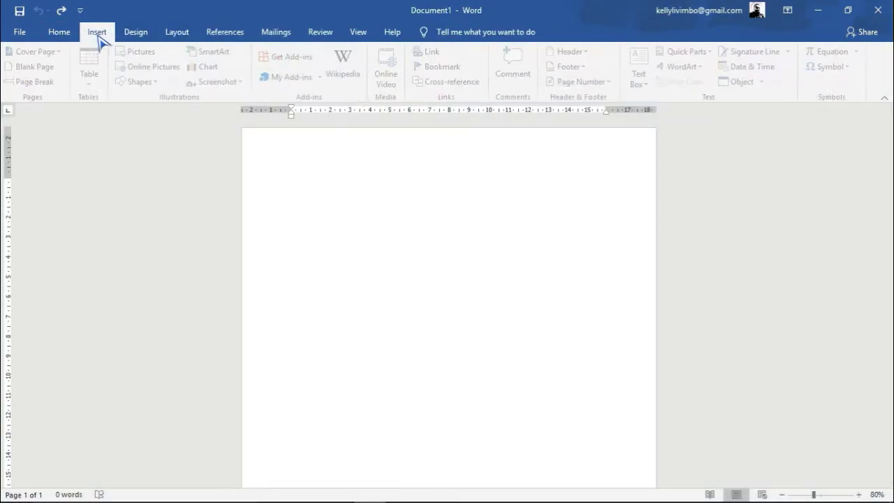
{"action": "left_click", "coordinate": [94, 82]}
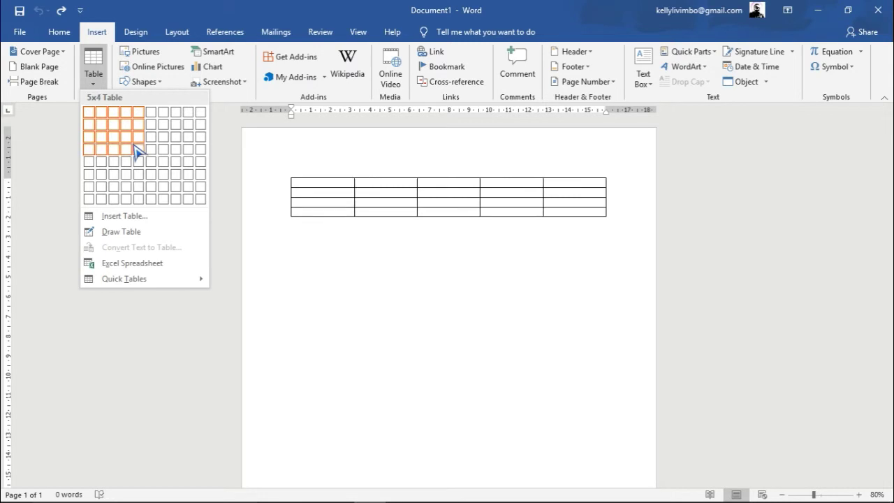
{"action": "left_click", "coordinate": [138, 149]}
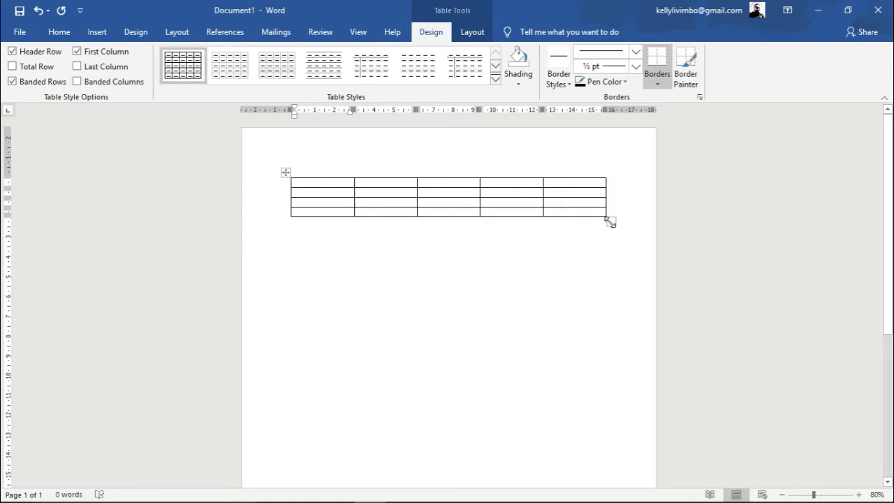
Enlarge the table with taller, slightly narrower rows and move it lower on the page
{"action": "left_click_drag", "start_coordinate": [609, 221], "coordinate": [625, 302]}
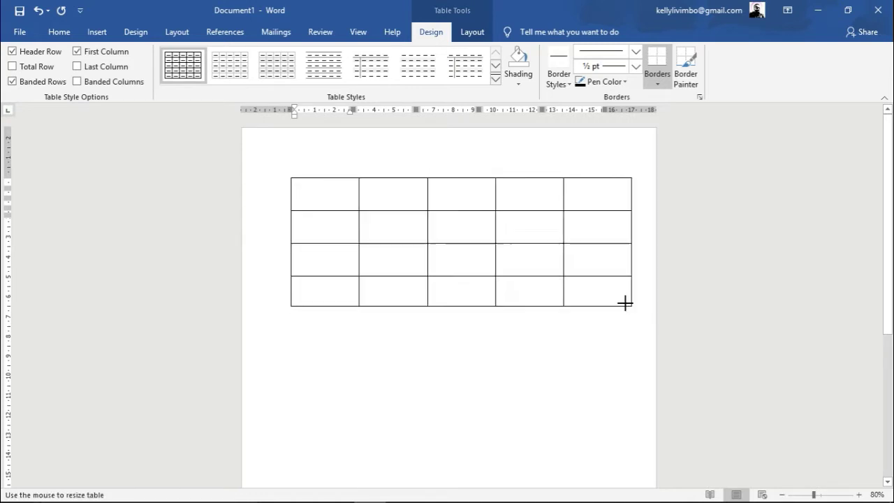
{"action": "mouse_move", "coordinate": [625, 302]}
{"action": "left_mouse_down"}
{"action": "mouse_move", "coordinate": [604, 290]}
{"action": "mouse_move", "coordinate": [633, 342]}
{"action": "mouse_move", "coordinate": [617, 314]}
{"action": "left_mouse_up"}
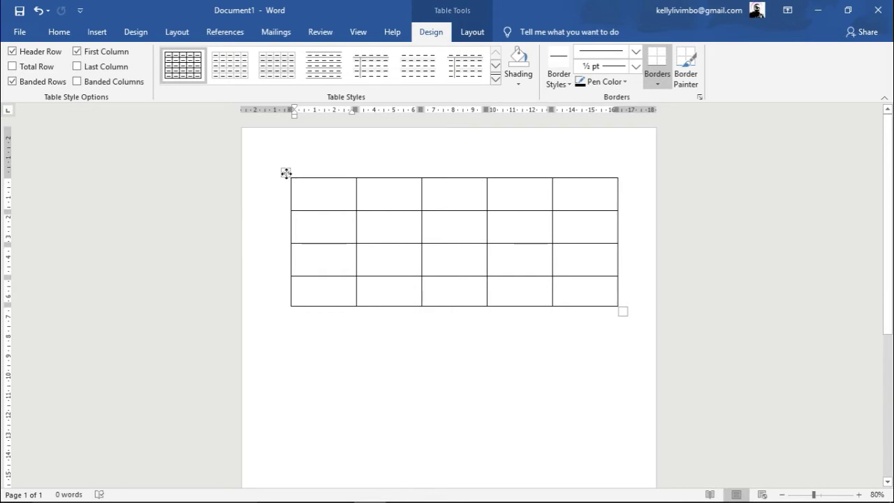
{"action": "left_click", "coordinate": [286, 173]}
{"action": "left_click_drag", "start_coordinate": [285, 173], "coordinate": [271, 240]}
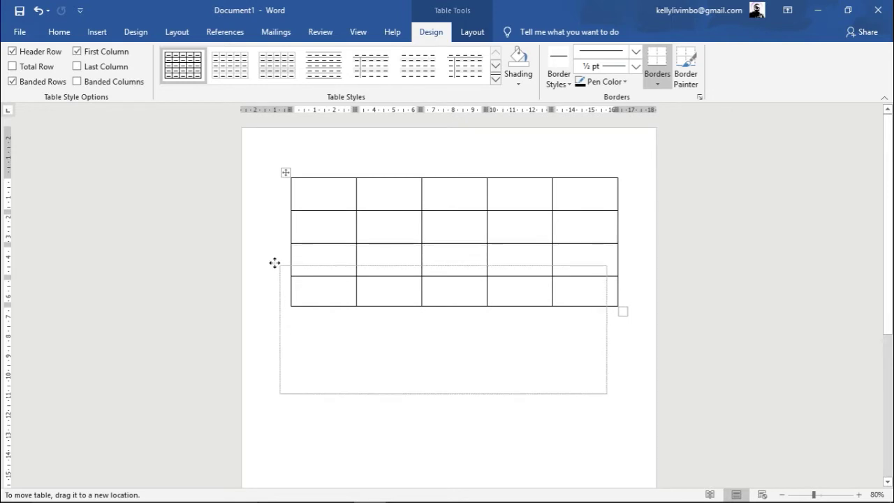
{"action": "mouse_move", "coordinate": [270, 240]}
{"action": "left_mouse_down"}
{"action": "mouse_move", "coordinate": [274, 286]}
{"action": "mouse_move", "coordinate": [271, 219]}
{"action": "left_mouse_up"}
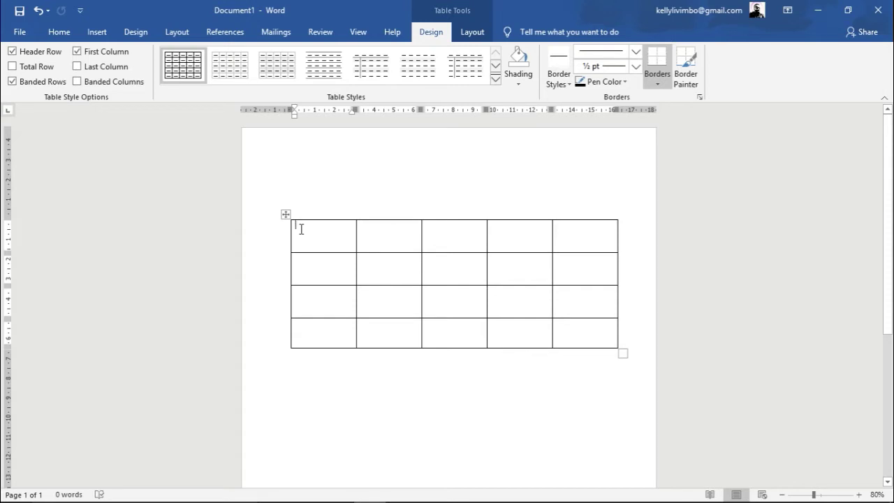
Type 'This is a cool video' into the second cell of the first row
{"action": "left_click", "coordinate": [365, 229]}
{"action": "type", "text": "Th"}
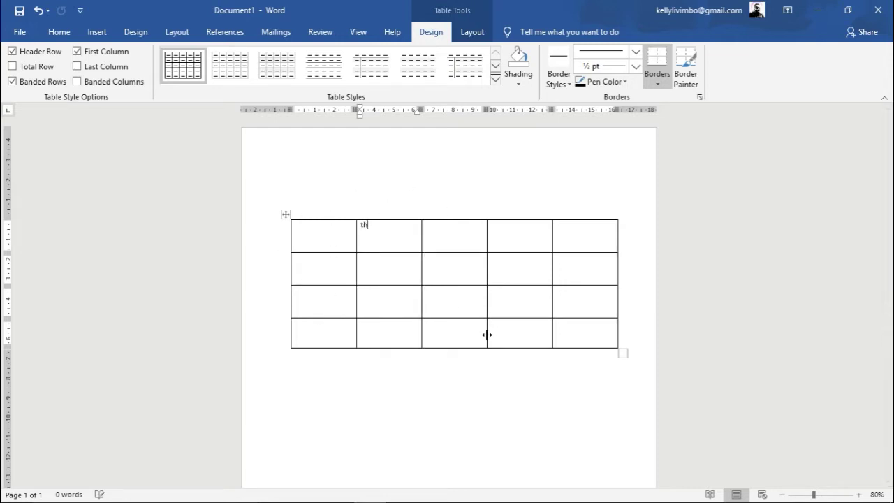
{"action": "type", "text": "is is"}
{"action": "type", "text": " a cool vi"}
{"action": "type", "text": "de"}
{"action": "type", "text": "o"}
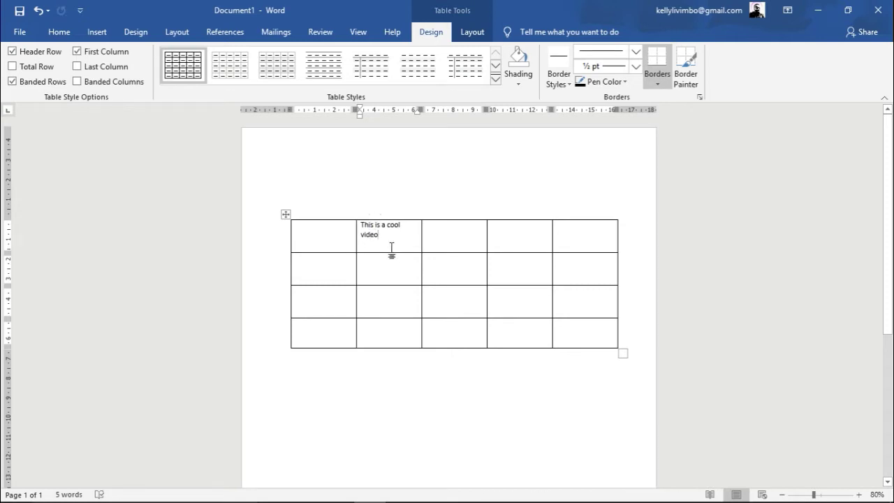
Format 'This is a cool video' as 18 pt Times New Roman
{"action": "left_click_drag", "start_coordinate": [380, 236], "coordinate": [353, 224]}
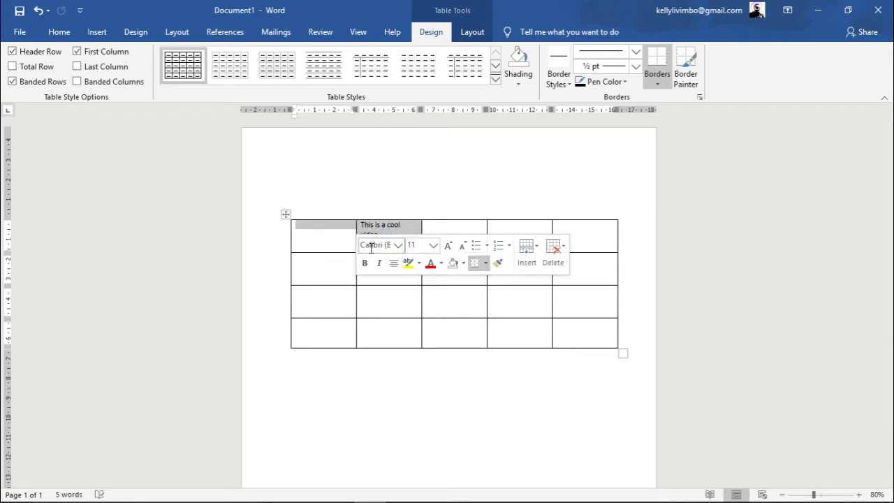
{"action": "left_click", "coordinate": [433, 245]}
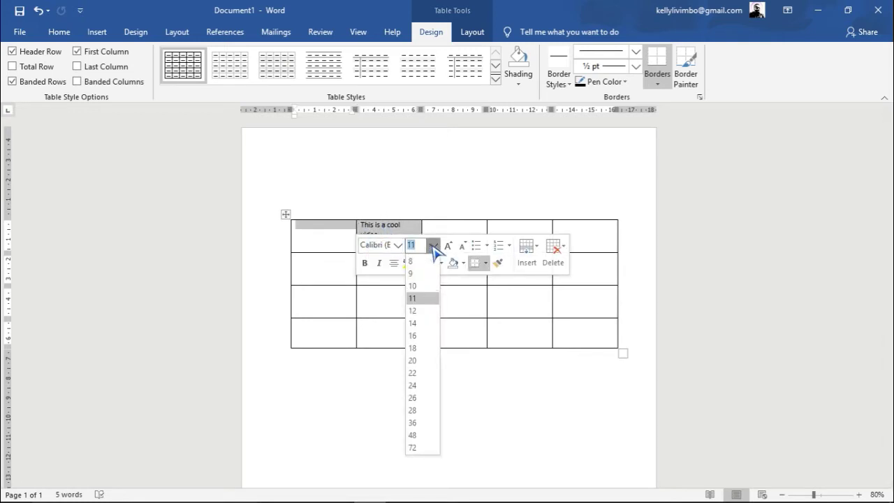
{"action": "left_click", "coordinate": [415, 349]}
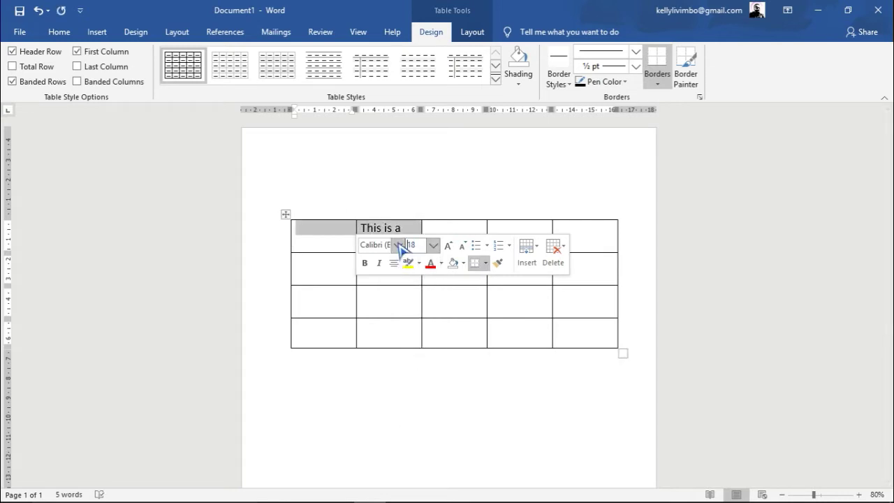
{"action": "left_click", "coordinate": [398, 245]}
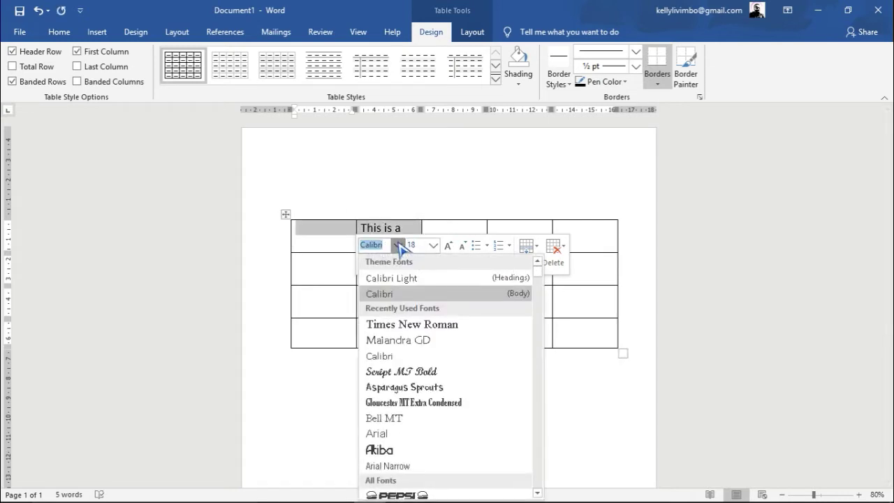
{"action": "left_click", "coordinate": [409, 325]}
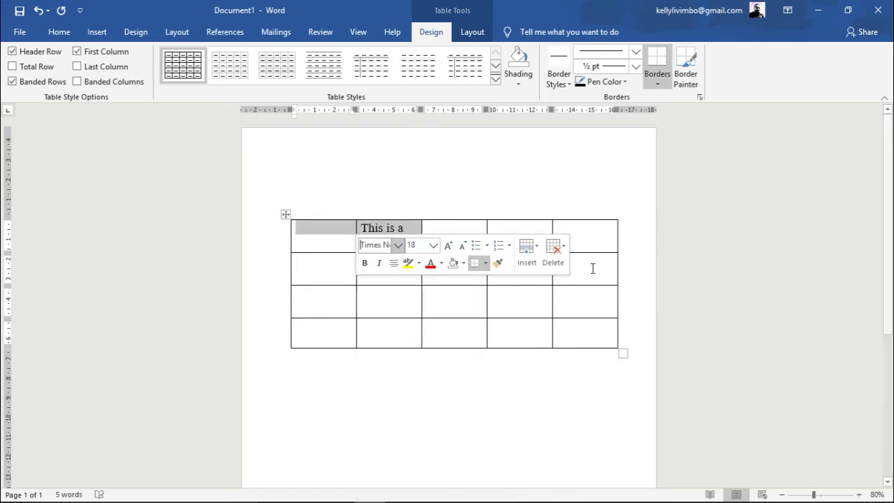
{"action": "left_click", "coordinate": [398, 217]}
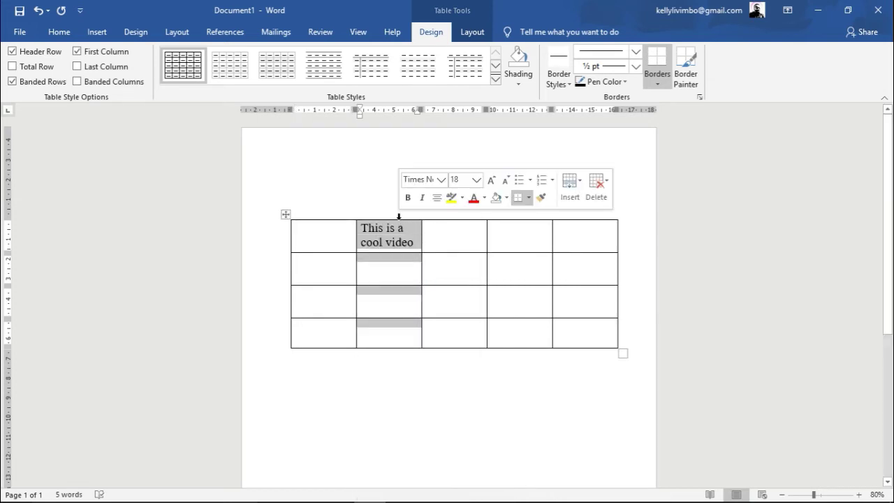
{"action": "left_click", "coordinate": [389, 232]}
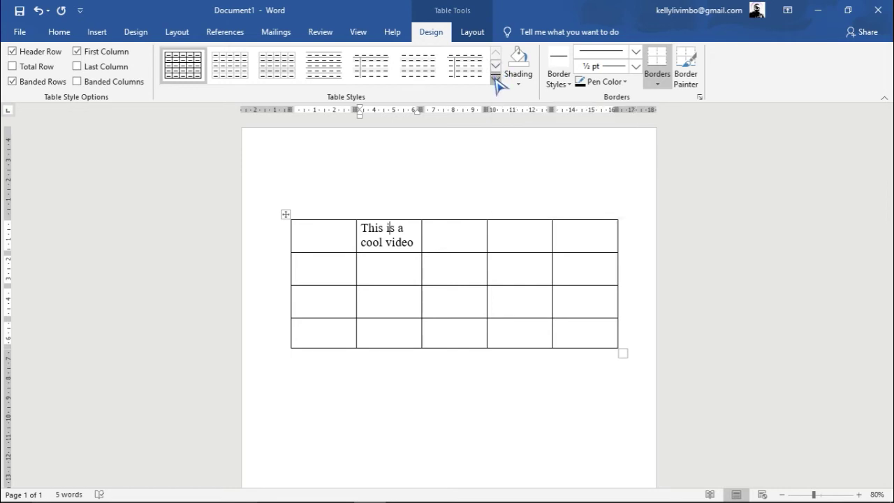
Apply the Grid Table 2 - Accent 5 table style with light blue banded rows
{"action": "left_click", "coordinate": [496, 81]}
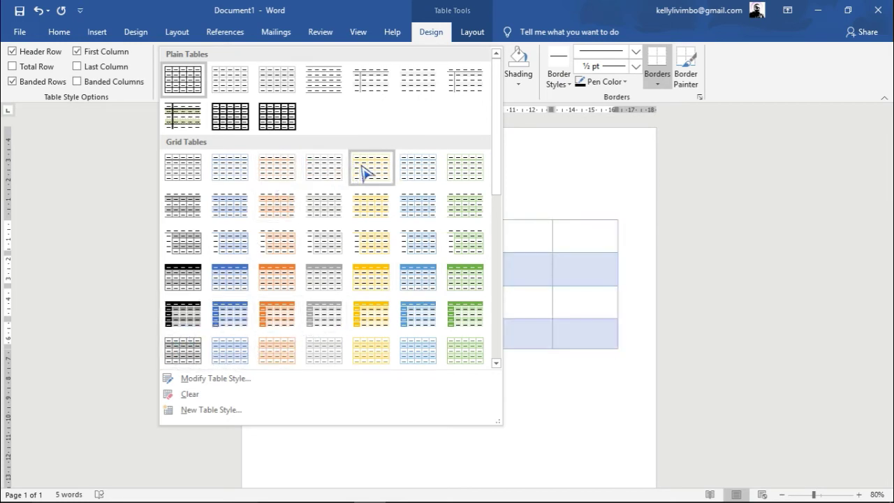
{"action": "left_click", "coordinate": [417, 218]}
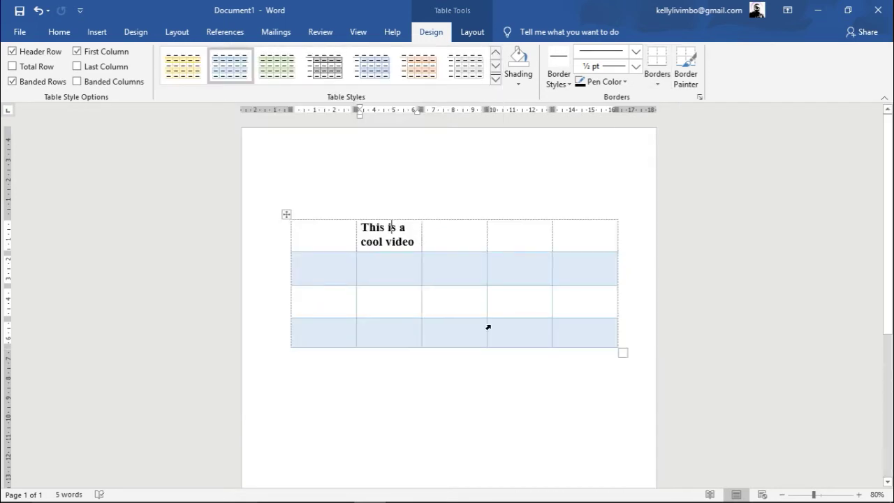
{"action": "left_click", "coordinate": [497, 267]}
{"action": "left_click", "coordinate": [495, 81]}
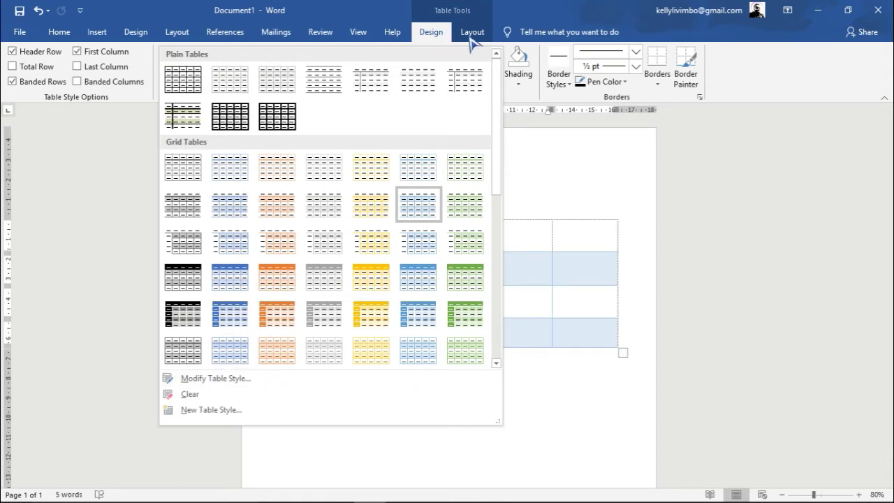
Start modifying the table style, naming it 'jr' and keeping it based on Table Normal
{"action": "left_click", "coordinate": [213, 384]}
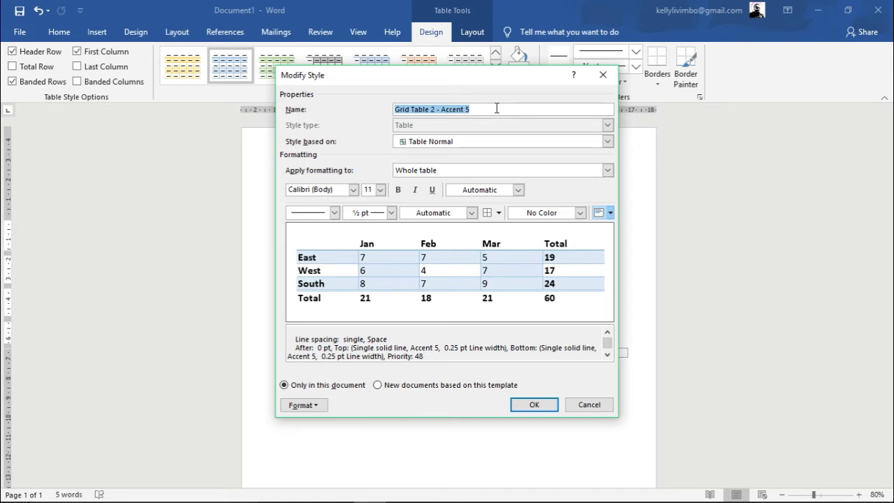
{"action": "type", "text": "J"}
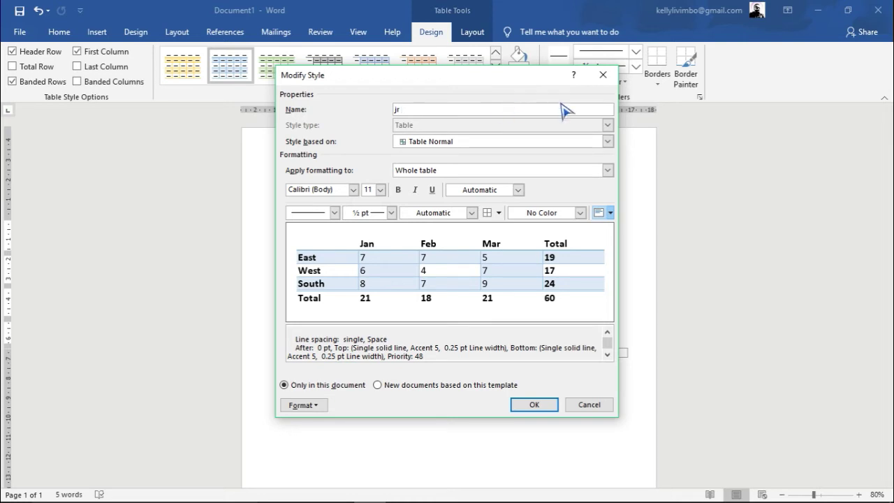
{"action": "left_click", "coordinate": [606, 142]}
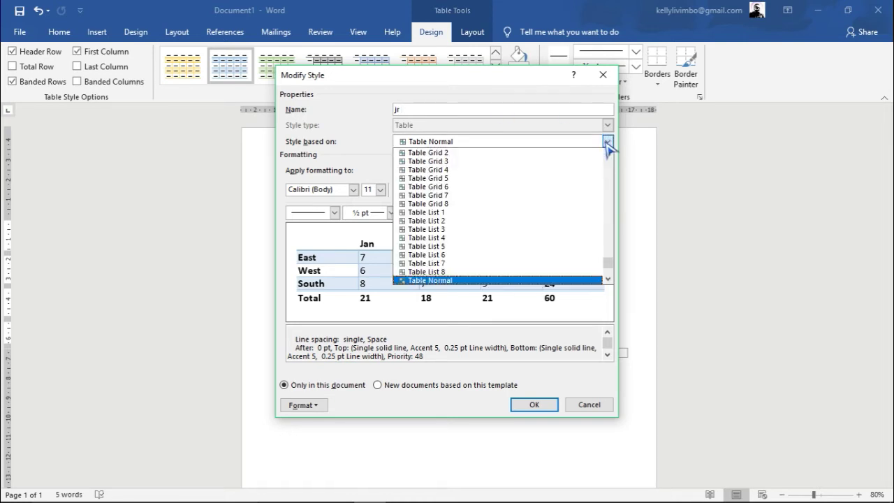
{"action": "left_click", "coordinate": [605, 143]}
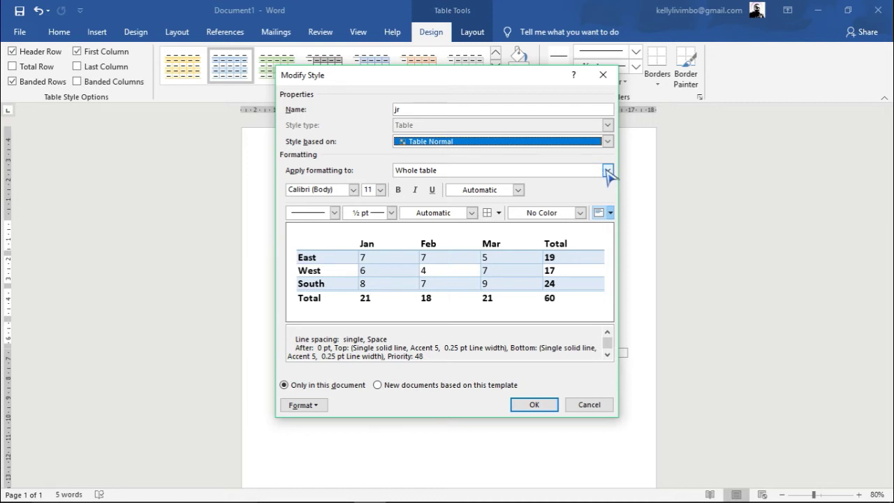
{"action": "left_click", "coordinate": [607, 171]}
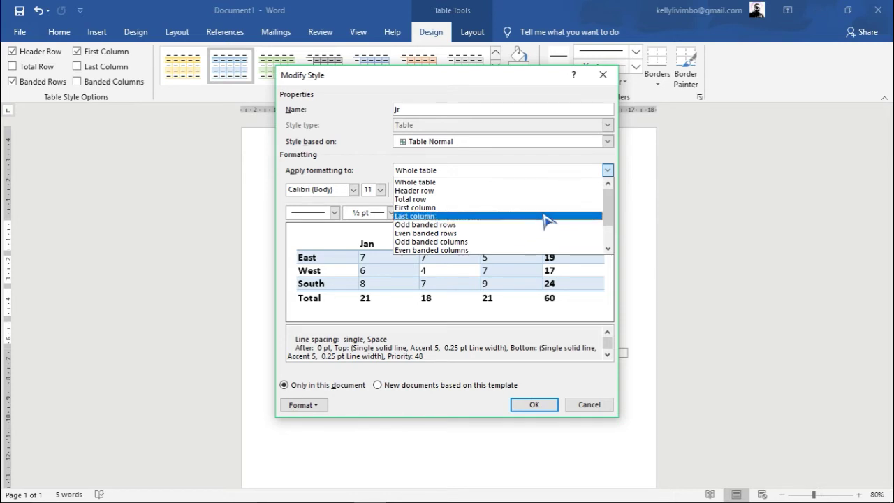
Set the 'jr' style's font to Arial for the whole table
{"action": "left_click", "coordinate": [608, 170]}
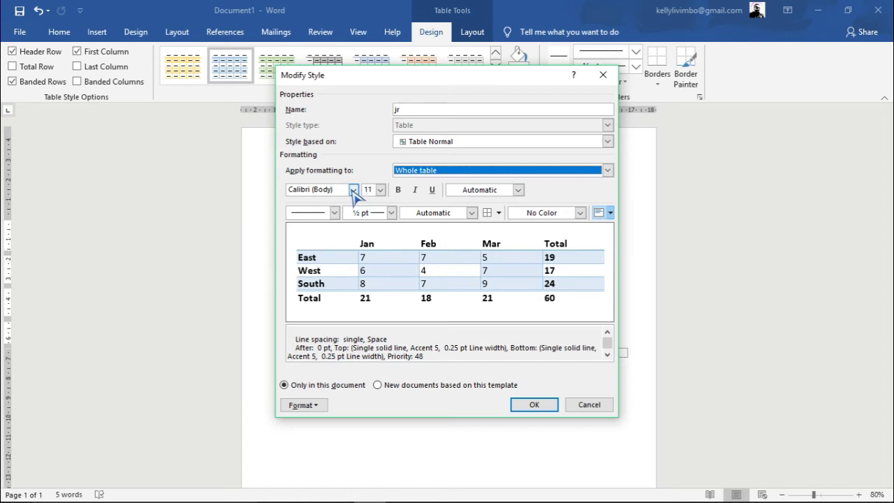
{"action": "left_click", "coordinate": [353, 190]}
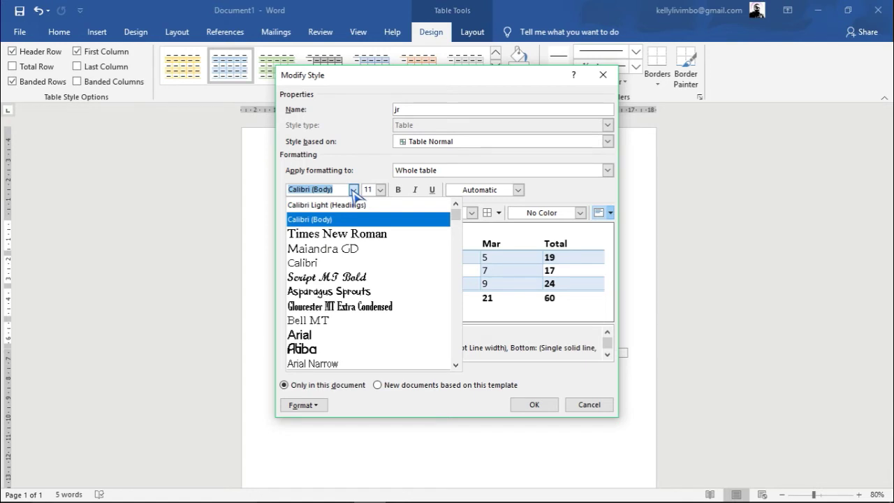
{"action": "left_click", "coordinate": [326, 336]}
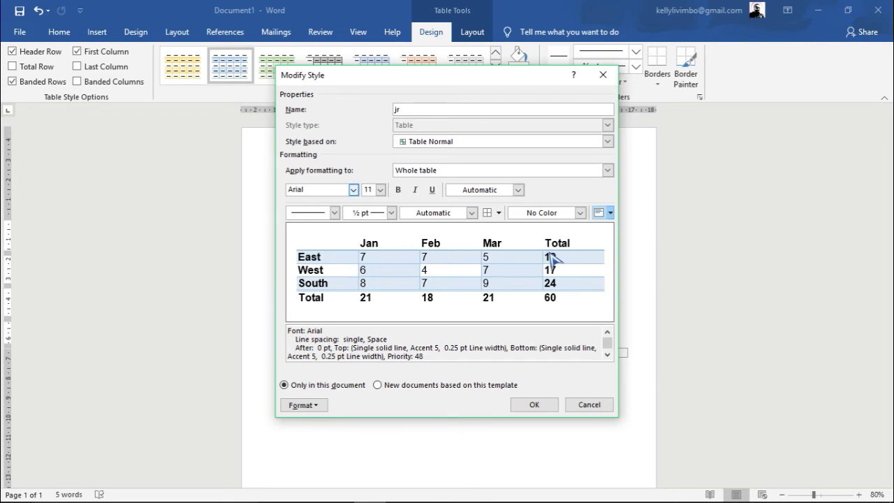
Give the 'jr' style dotted 2¼ pt borders and save the style changes
{"action": "left_click", "coordinate": [335, 213]}
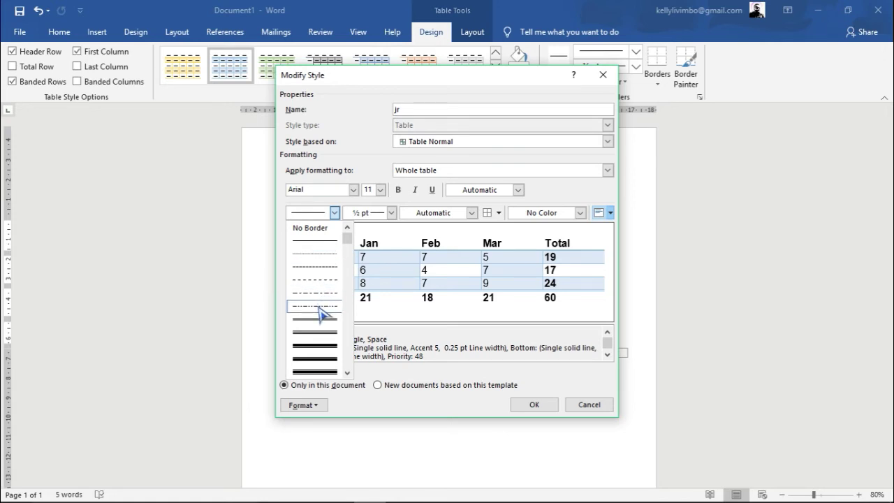
{"action": "left_click", "coordinate": [318, 261]}
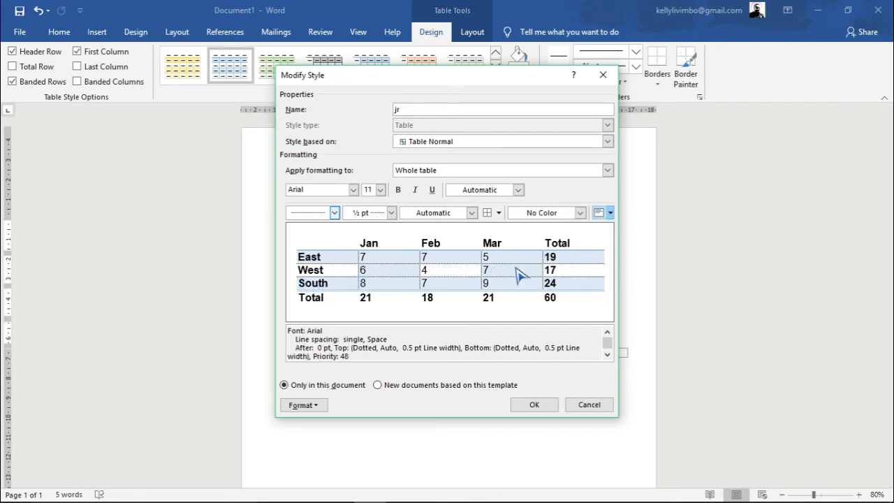
{"action": "left_click", "coordinate": [392, 213]}
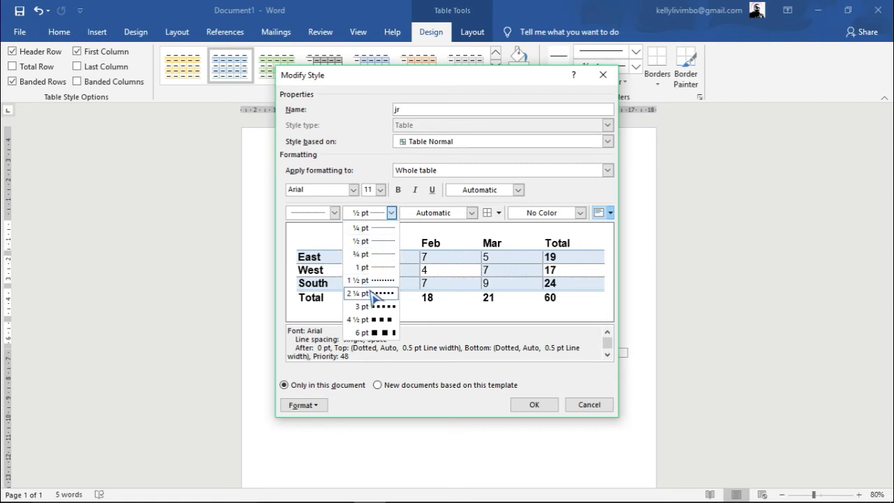
{"action": "left_click", "coordinate": [368, 293]}
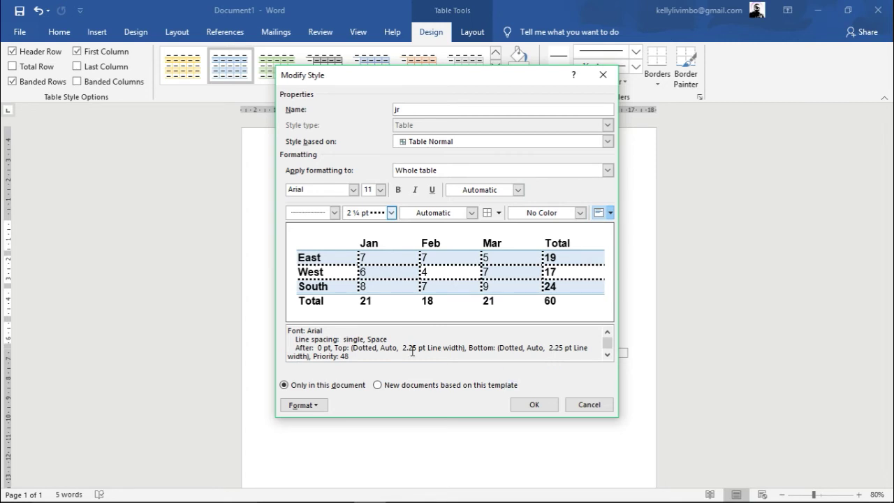
{"action": "left_click", "coordinate": [540, 406]}
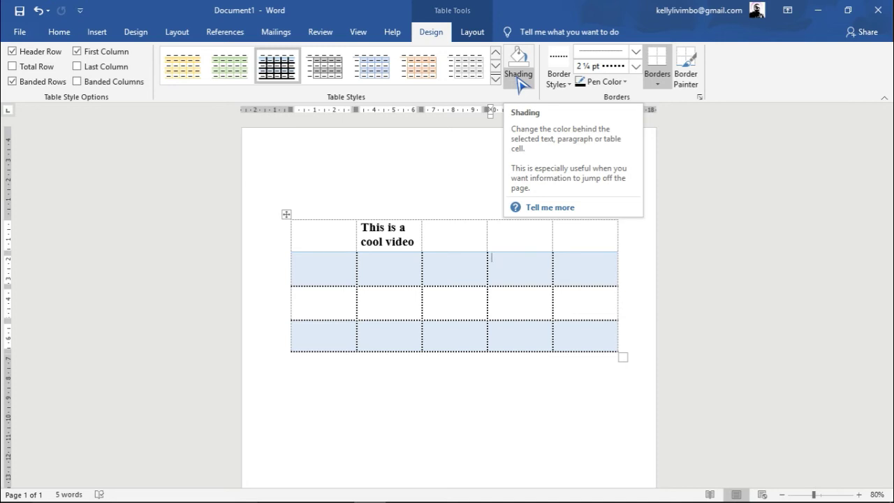
Leave the table cells unshaded and bring up the theme Border Styles gallery
{"action": "left_click", "coordinate": [519, 82]}
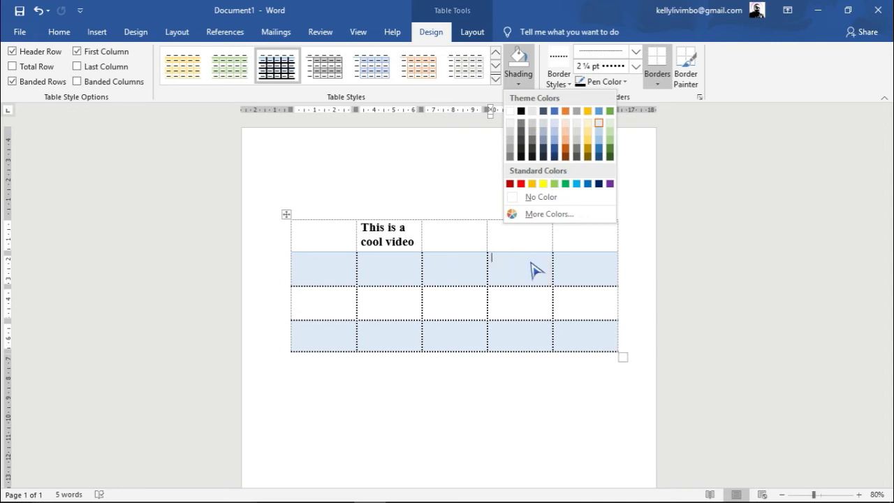
{"action": "left_click", "coordinate": [511, 271]}
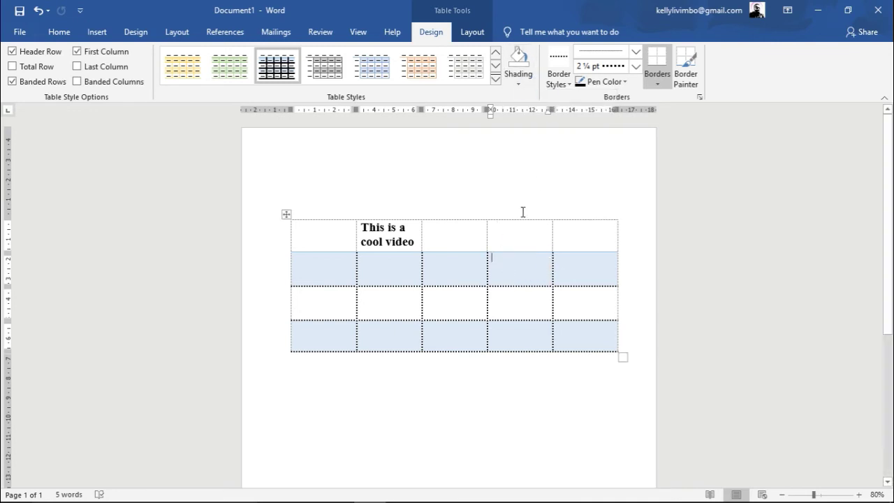
{"action": "left_click", "coordinate": [575, 245]}
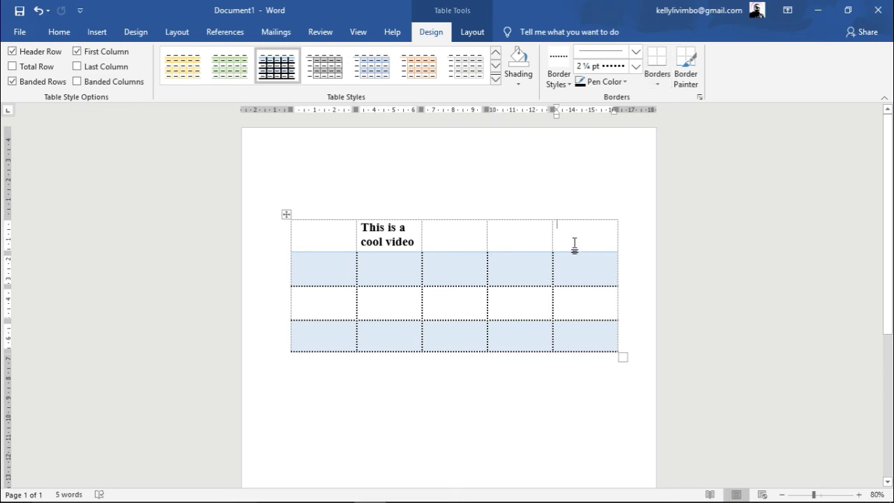
{"action": "left_click", "coordinate": [522, 84]}
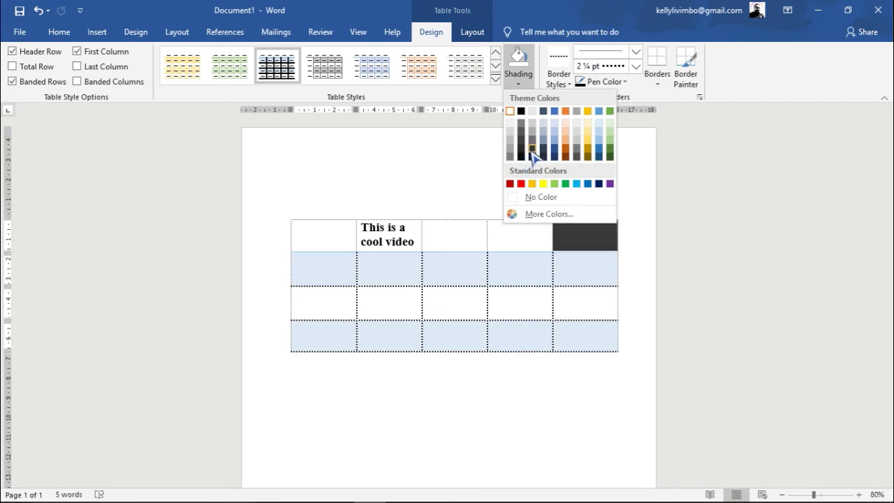
{"action": "left_click", "coordinate": [481, 166]}
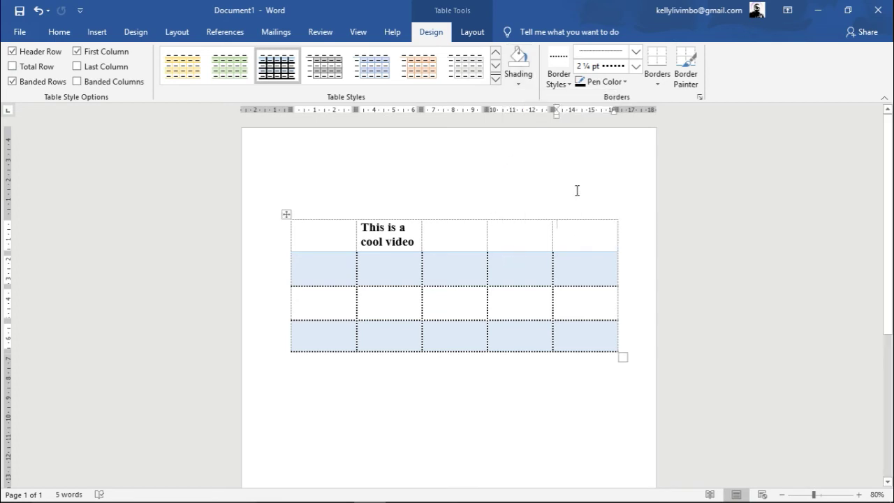
{"action": "left_click", "coordinate": [569, 85]}
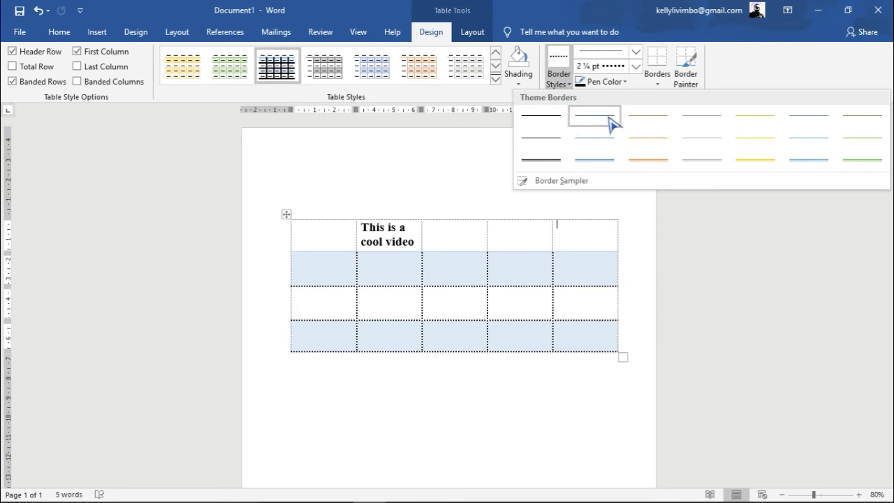
Repaint a second-row border with the thin grey 1½ pt theme border
{"action": "left_click", "coordinate": [705, 143]}
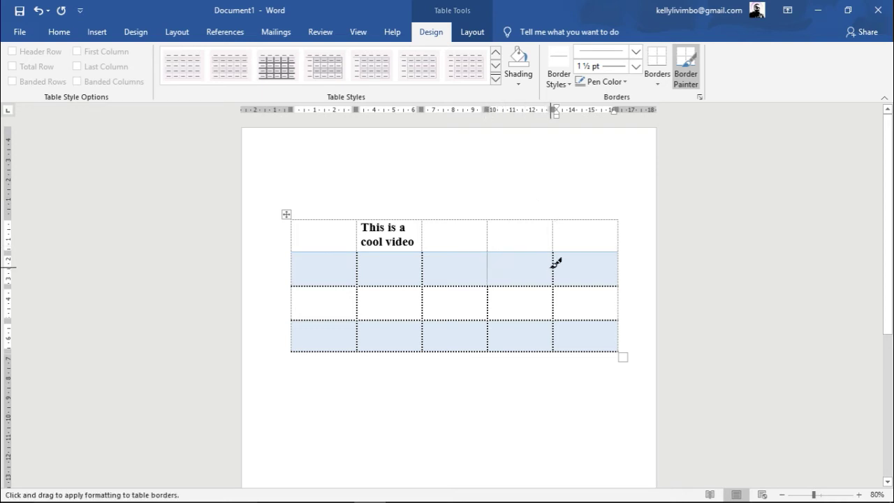
{"action": "left_click", "coordinate": [526, 286]}
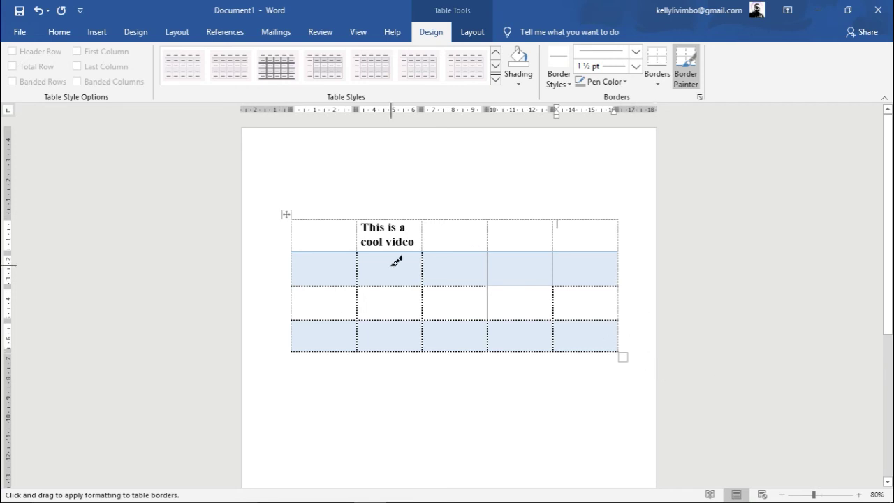
Select the whole table and pick the thin blue 1½ pt theme border style for painting
{"action": "key", "text": "Escape"}
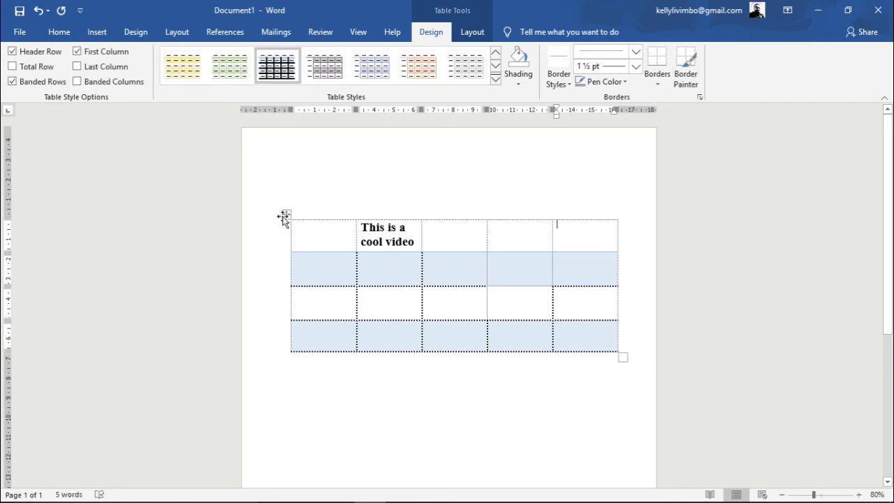
{"action": "left_click", "coordinate": [286, 214]}
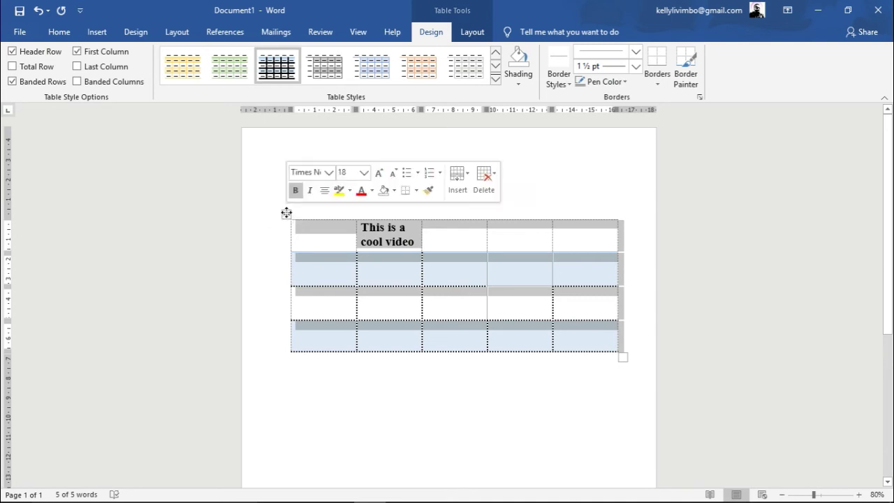
{"action": "left_click", "coordinate": [568, 84]}
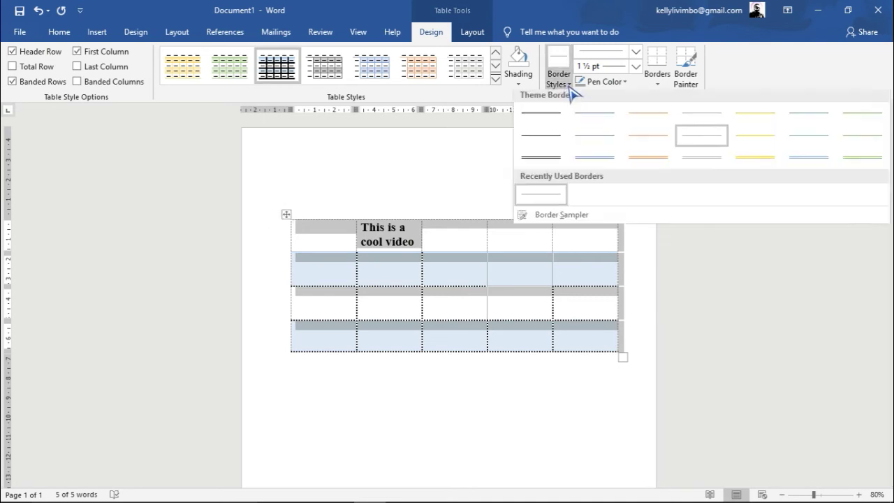
{"action": "left_click", "coordinate": [611, 140]}
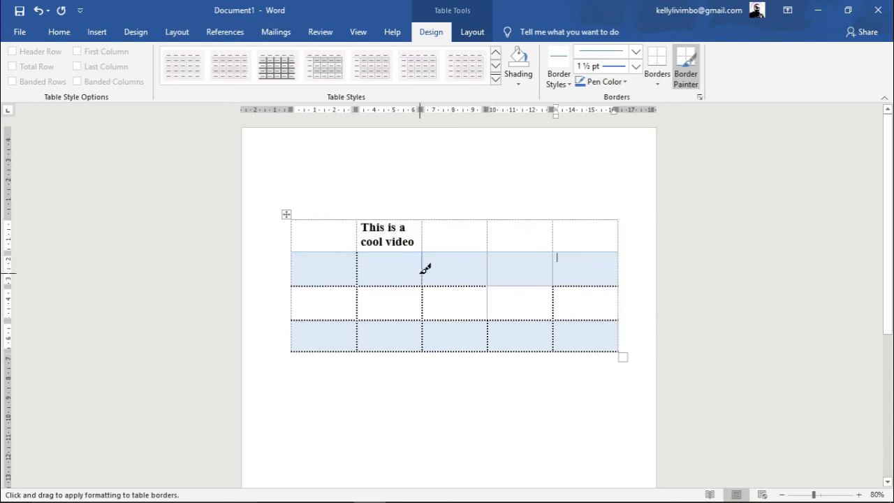
Repaint the dotted borders of the second-row cells in columns 1–4 as thin solid blue lines
{"action": "left_click", "coordinate": [447, 284]}
{"action": "left_click", "coordinate": [357, 302]}
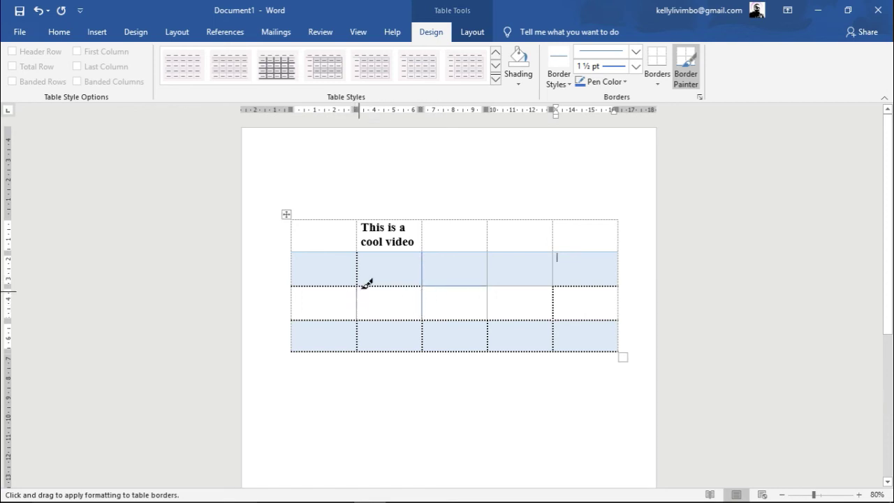
{"action": "left_click", "coordinate": [370, 285]}
{"action": "left_click", "coordinate": [357, 266]}
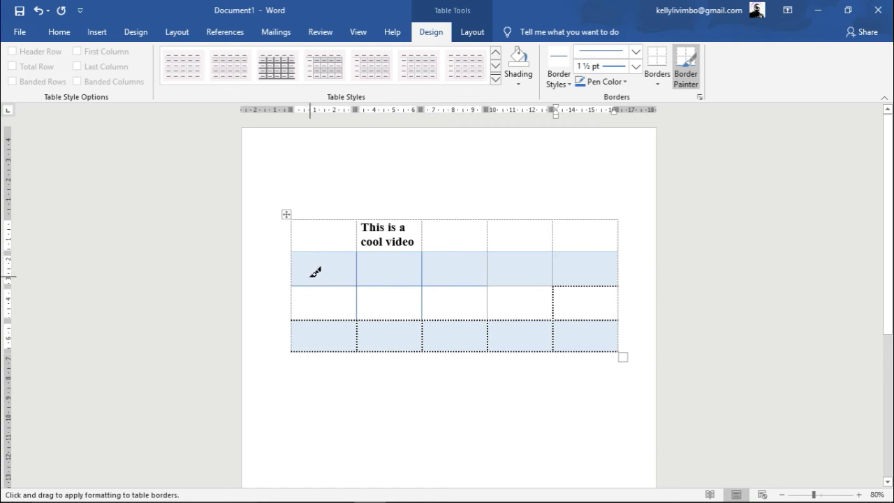
{"action": "left_click", "coordinate": [323, 316]}
Set the border painter's line weight to 3 pt
{"action": "left_click", "coordinate": [636, 52]}
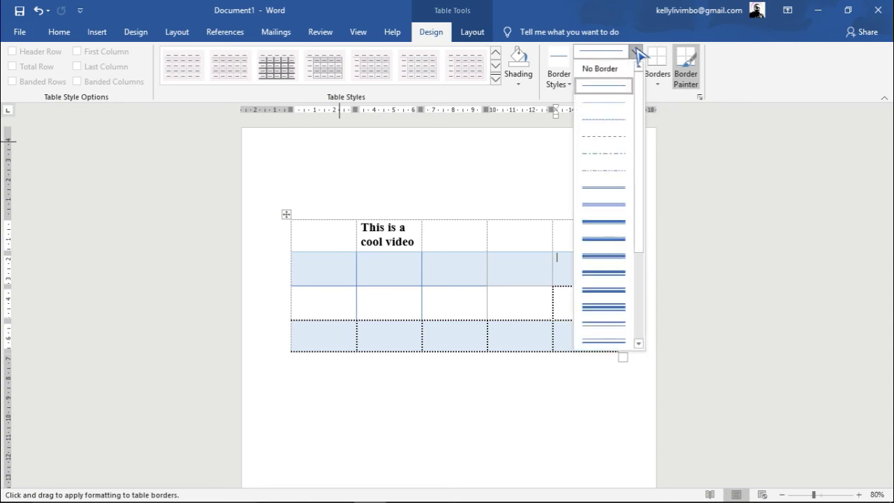
{"action": "left_click", "coordinate": [636, 51]}
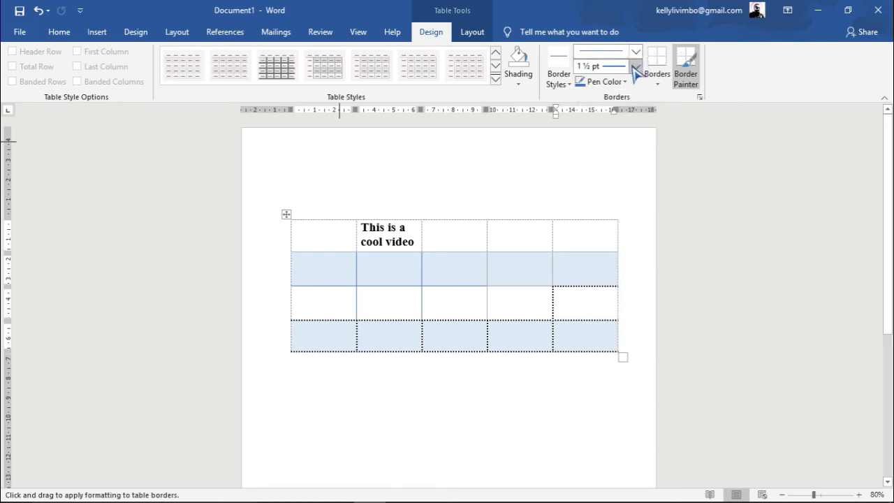
{"action": "left_click", "coordinate": [635, 66]}
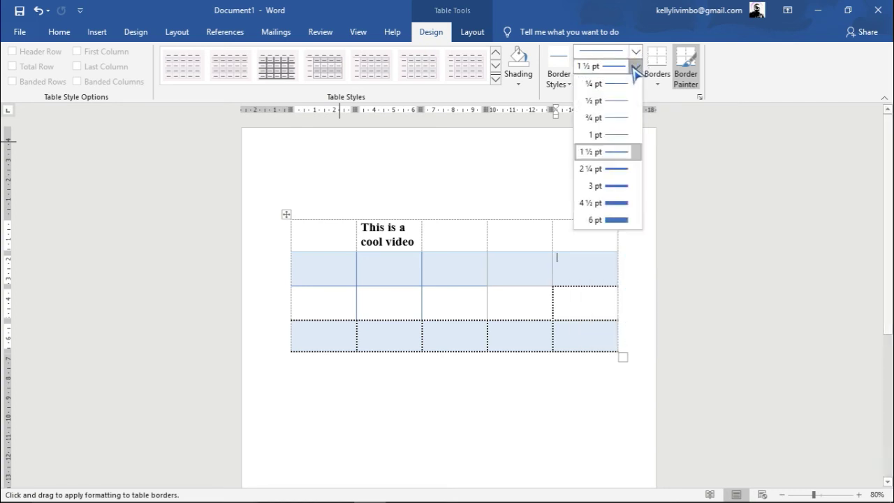
{"action": "left_click", "coordinate": [621, 189]}
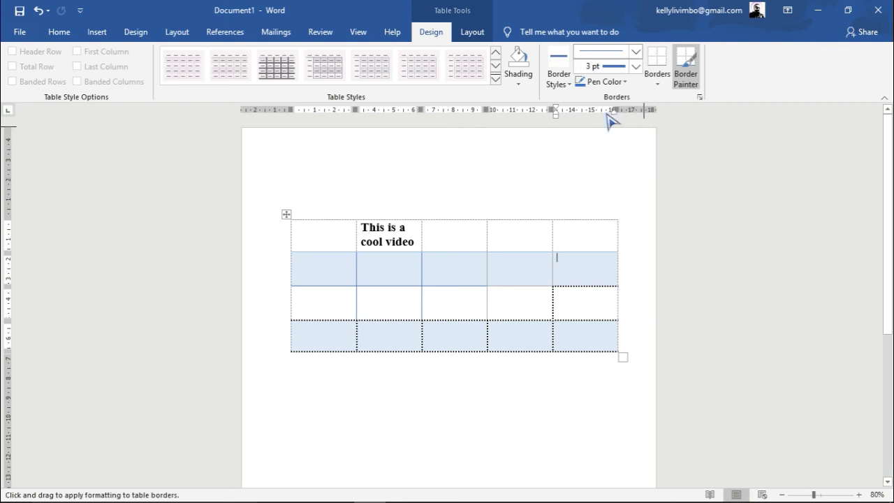
{"action": "left_click", "coordinate": [635, 65]}
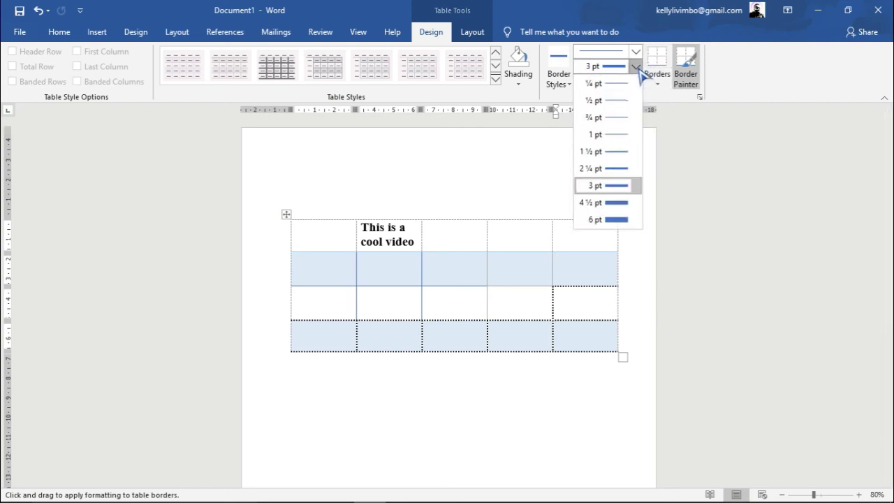
{"action": "left_click", "coordinate": [617, 185]}
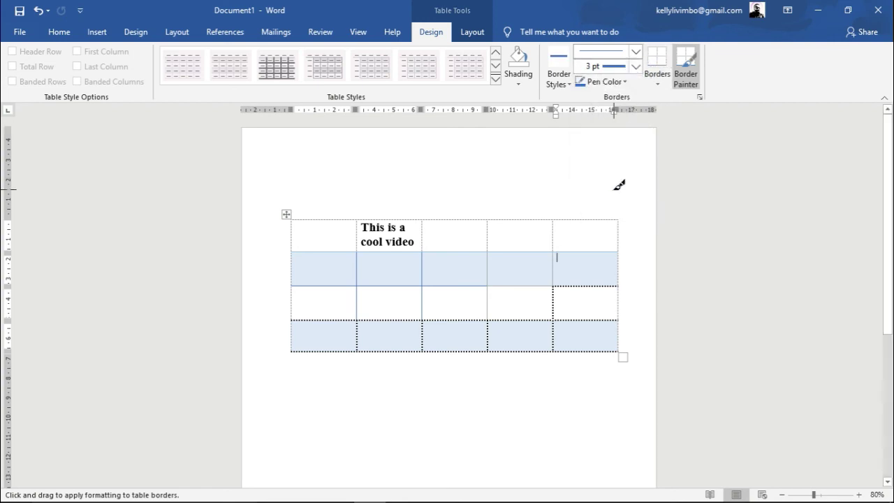
Paint thick 3 pt blue borders around the second-row cells in columns 3–5 and the last third-row cell
{"action": "left_click", "coordinate": [554, 265]}
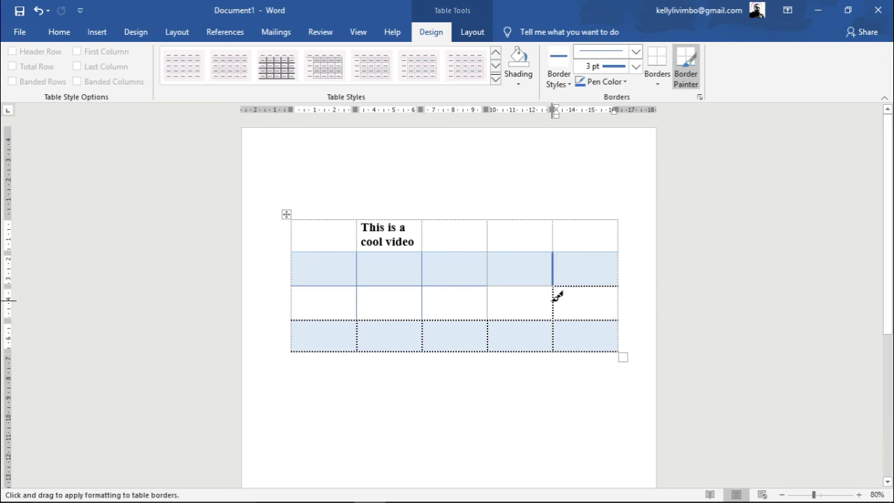
{"action": "left_click", "coordinate": [574, 286]}
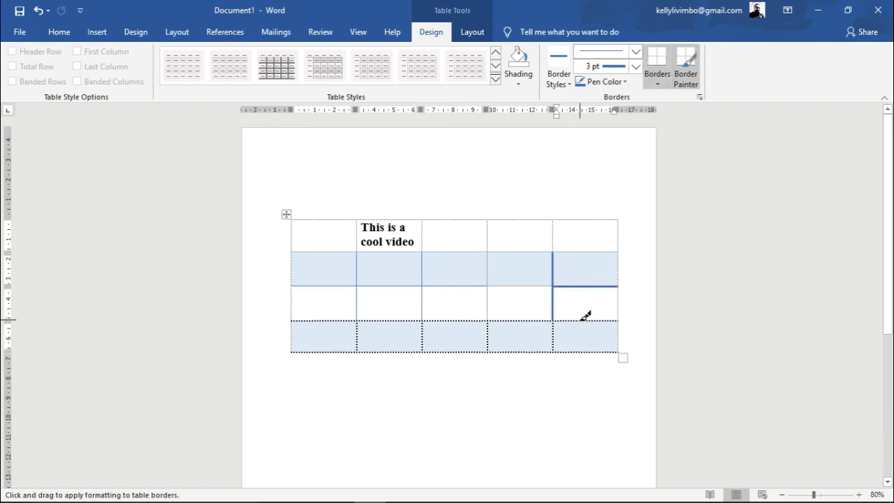
{"action": "left_click", "coordinate": [582, 320]}
{"action": "left_click", "coordinate": [516, 285]}
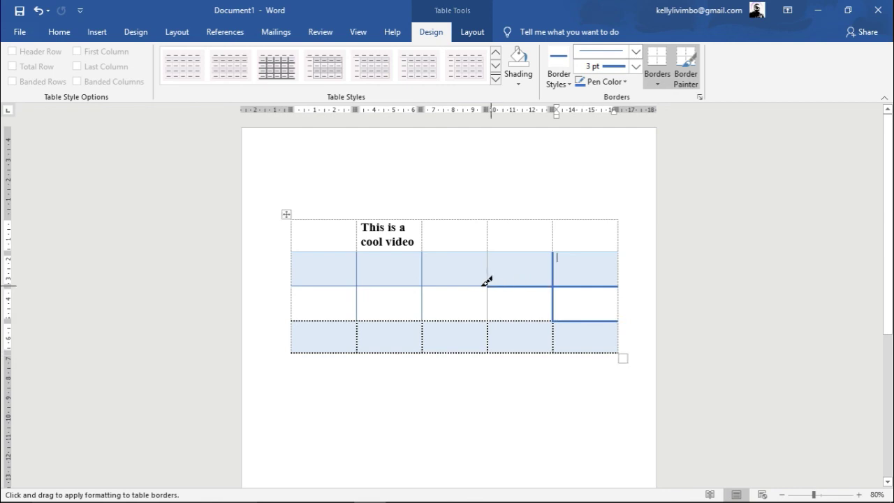
{"action": "left_click", "coordinate": [467, 285]}
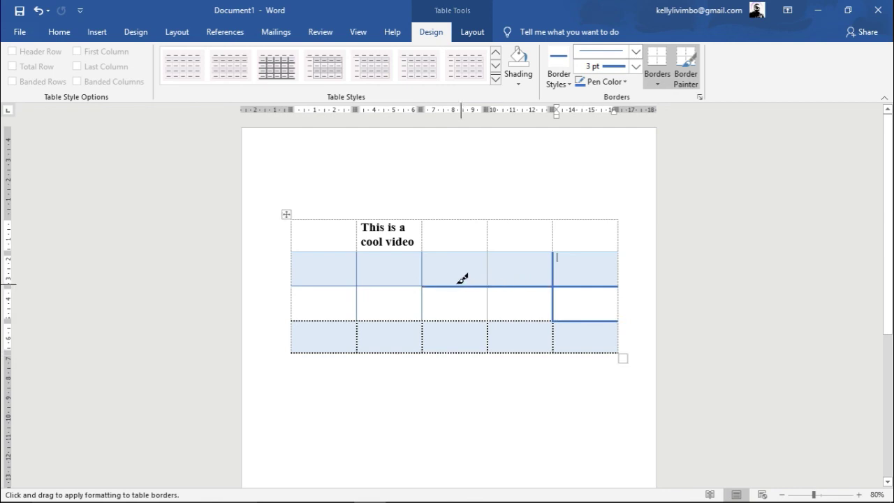
{"action": "left_click", "coordinate": [422, 267]}
{"action": "left_click", "coordinate": [626, 81]}
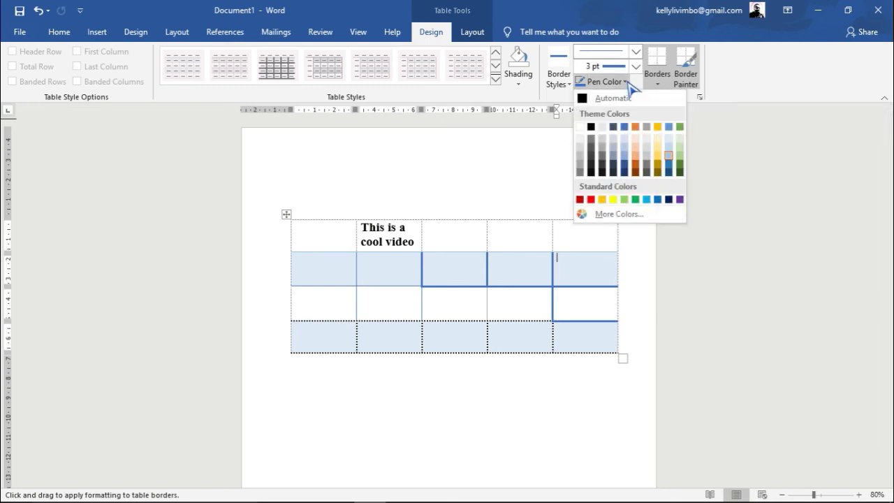
Repaint the bottom borders of the second row's last two cells as thin ¾ pt black lines
{"action": "left_click", "coordinate": [591, 127]}
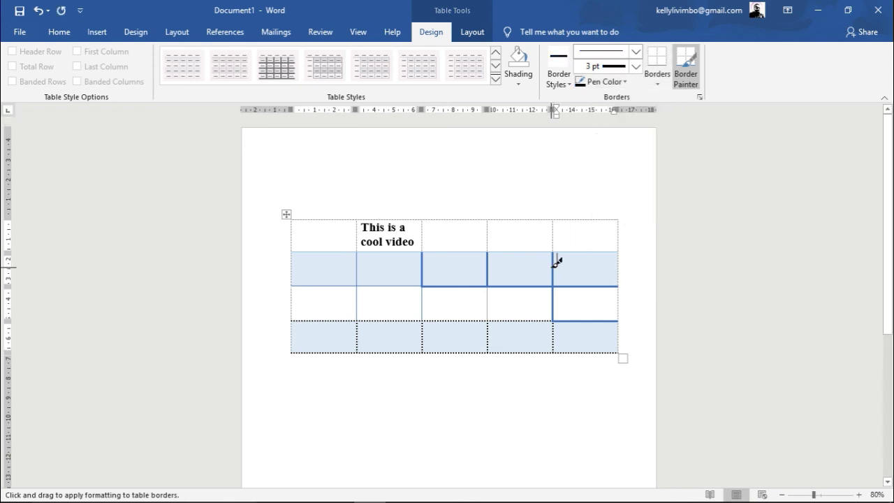
{"action": "left_click", "coordinate": [578, 286]}
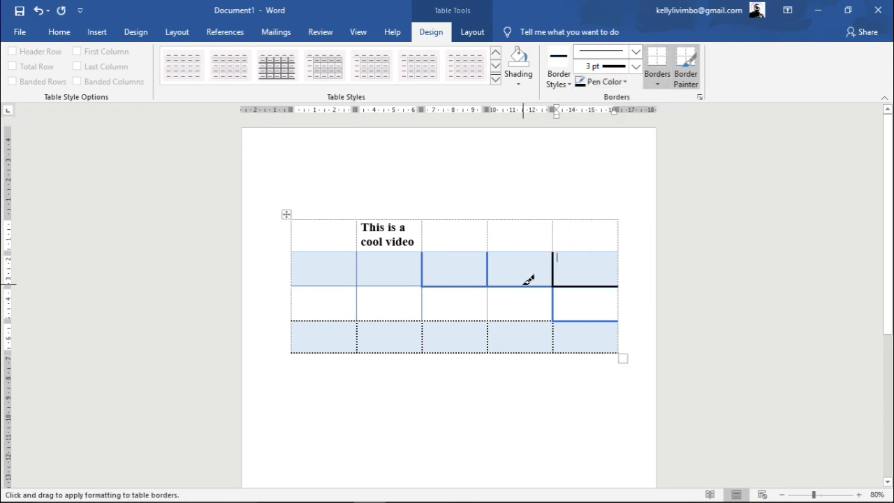
{"action": "left_click", "coordinate": [524, 286]}
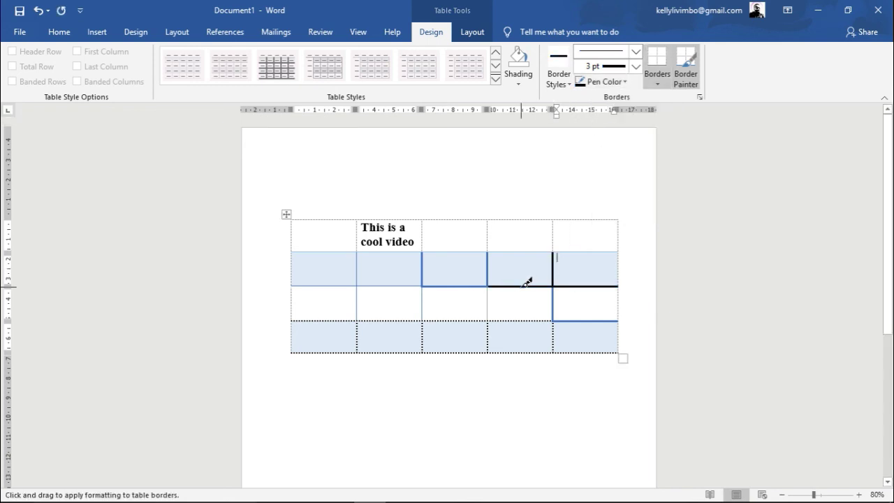
{"action": "left_click", "coordinate": [635, 66]}
{"action": "left_click", "coordinate": [606, 117]}
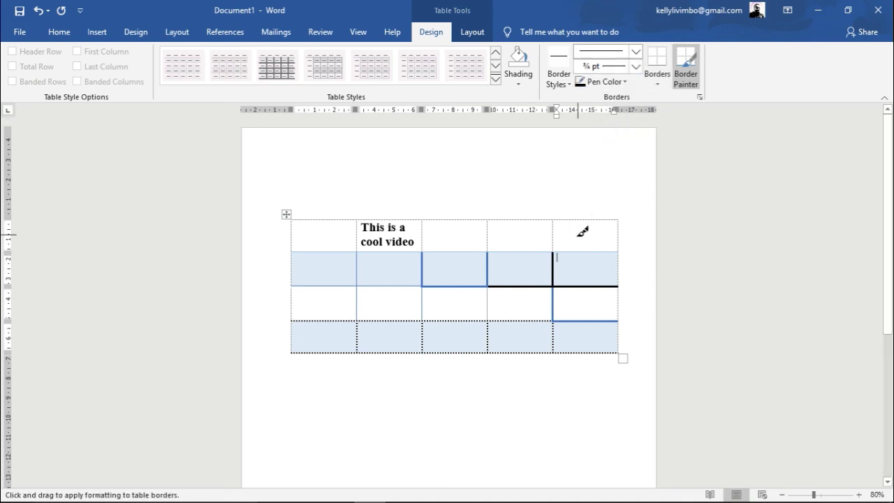
{"action": "left_click", "coordinate": [575, 285]}
{"action": "left_click", "coordinate": [535, 286]}
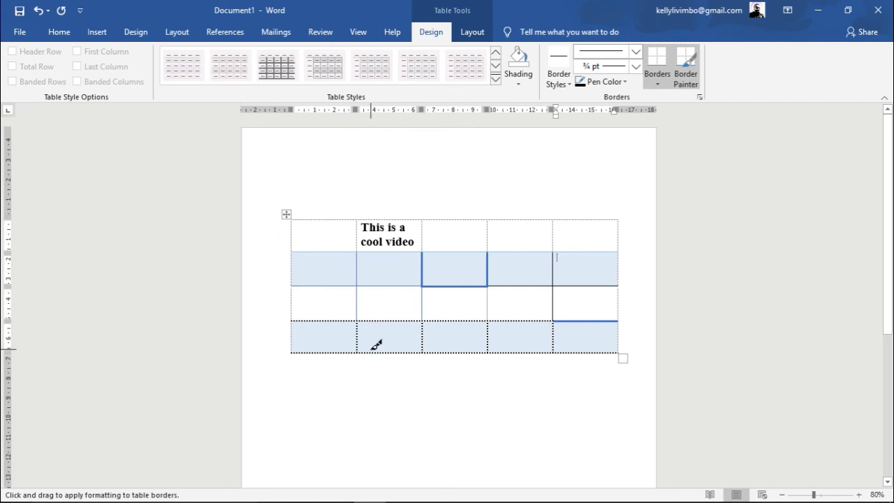
{"action": "key", "text": "Escape"}
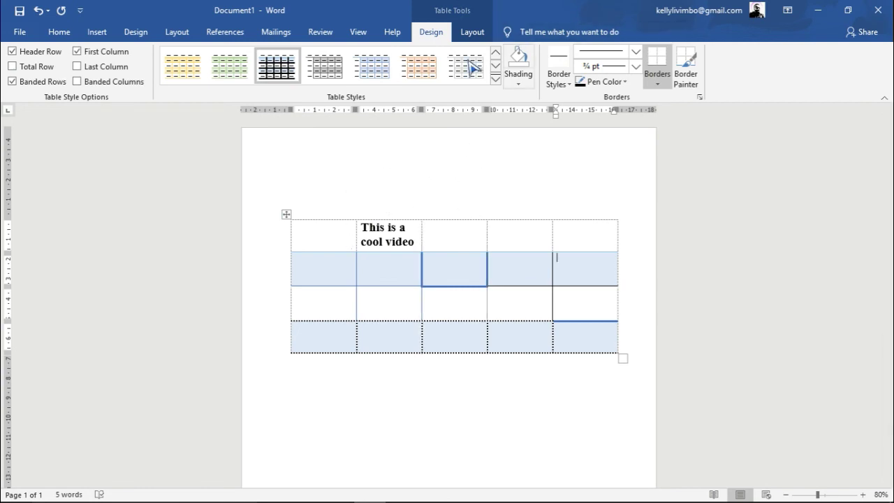
Show the table Layout options, with the current cell at 1.63 cm high and 3.3 cm wide
{"action": "left_click", "coordinate": [479, 39]}
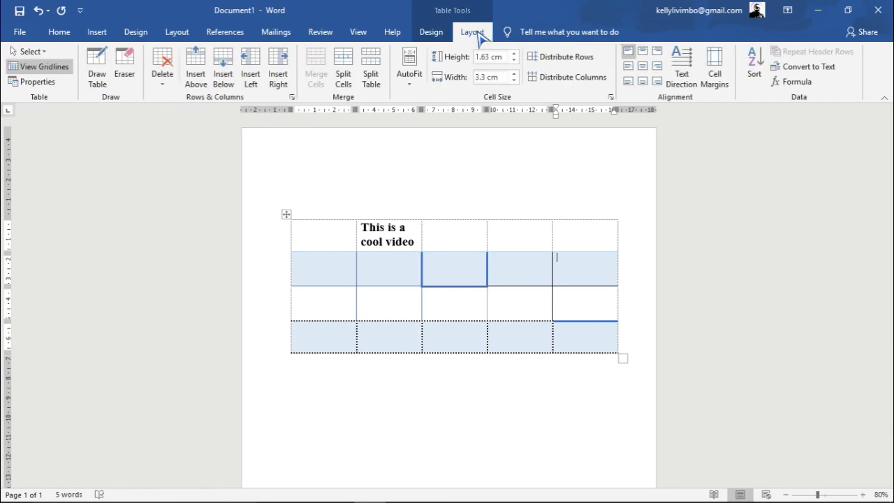